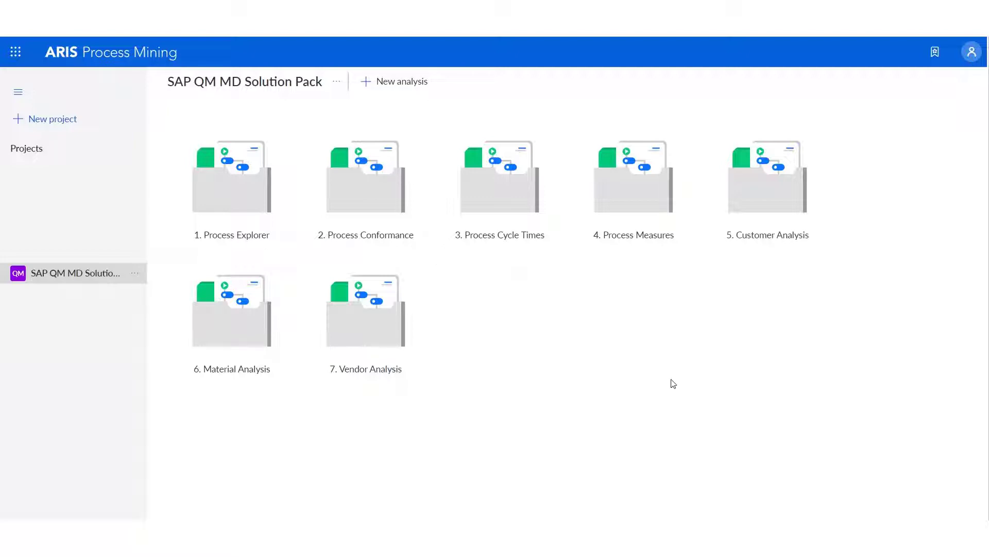
- Open the 1. Process Explorer analysis and show 100% of the activities in its process explorer graph
left_click(251, 166)
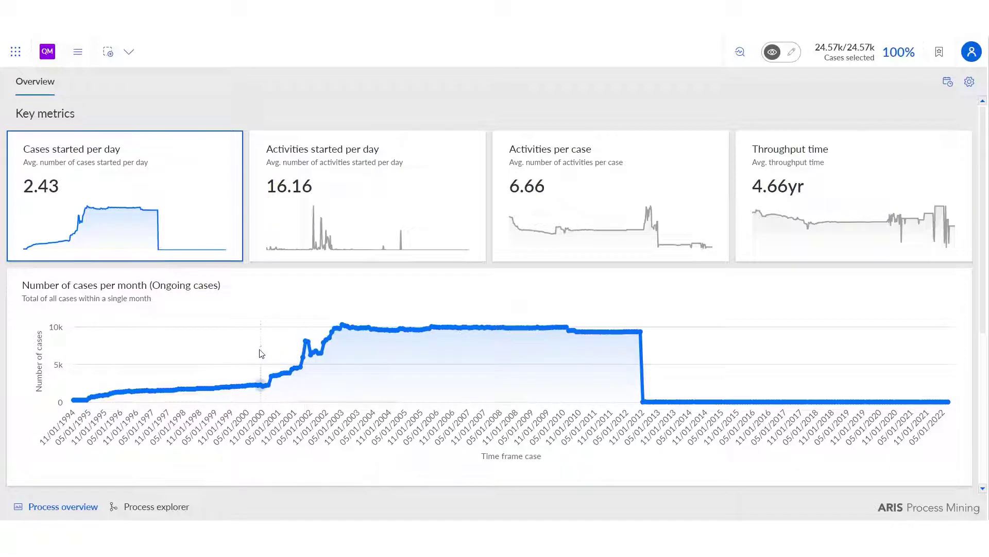
mouse_move(263, 349)
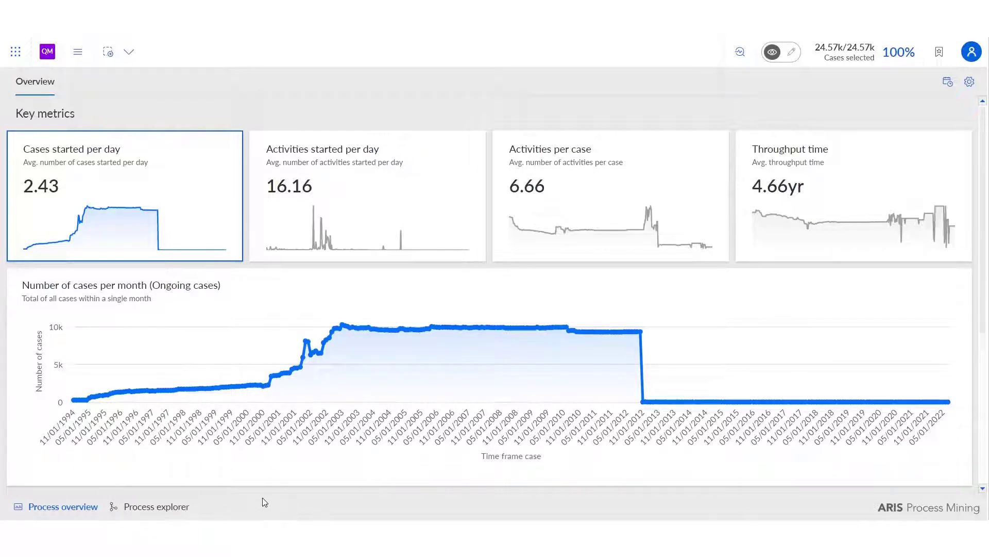
left_click(156, 508)
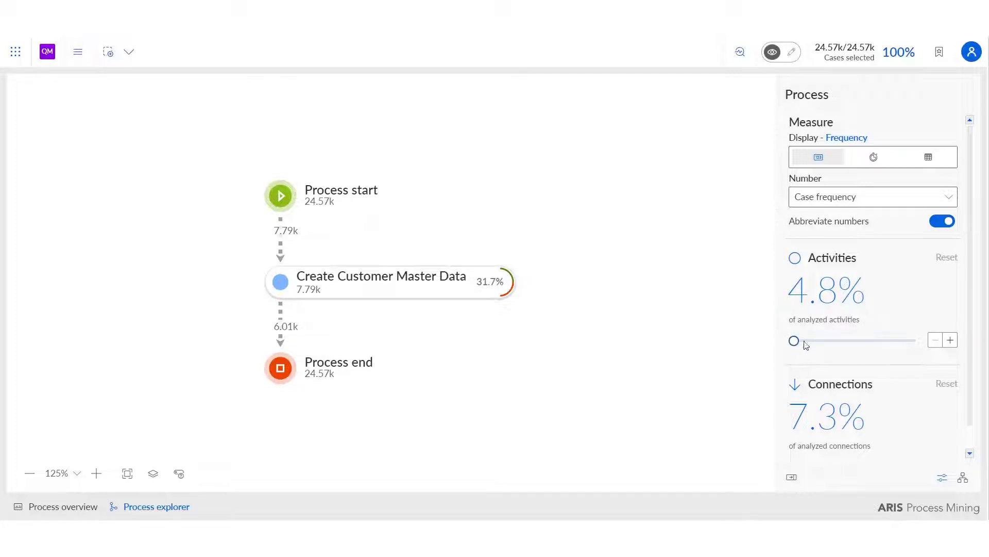
left_click_drag(794, 341, 916, 341)
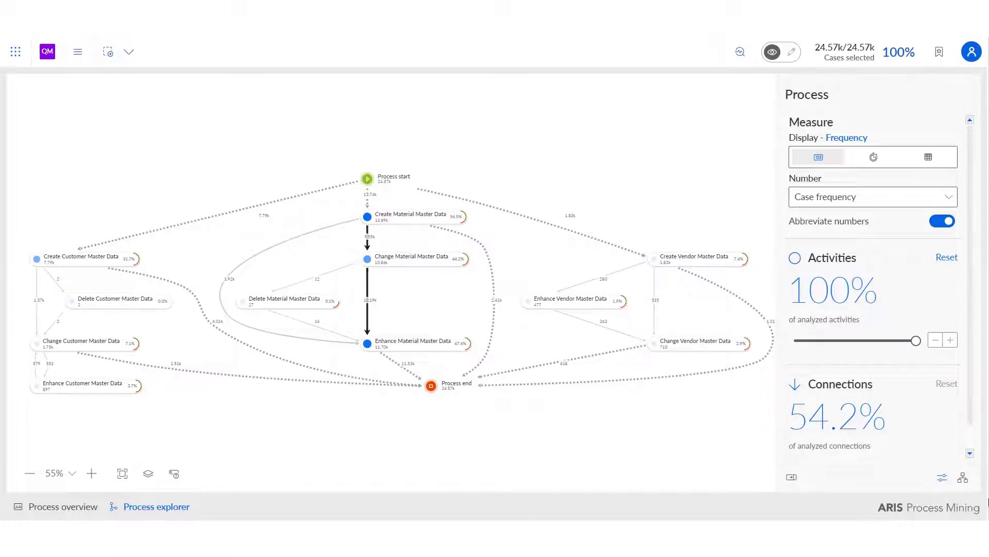
- Examine the process flows of the second and third most common variants and the available variant transfer option
left_click(962, 477)
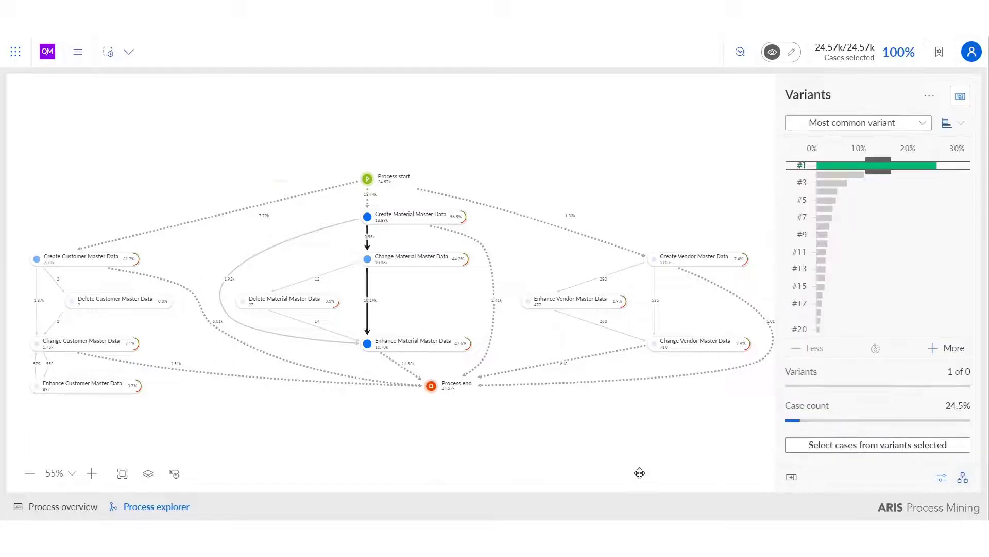
mouse_move(842, 178)
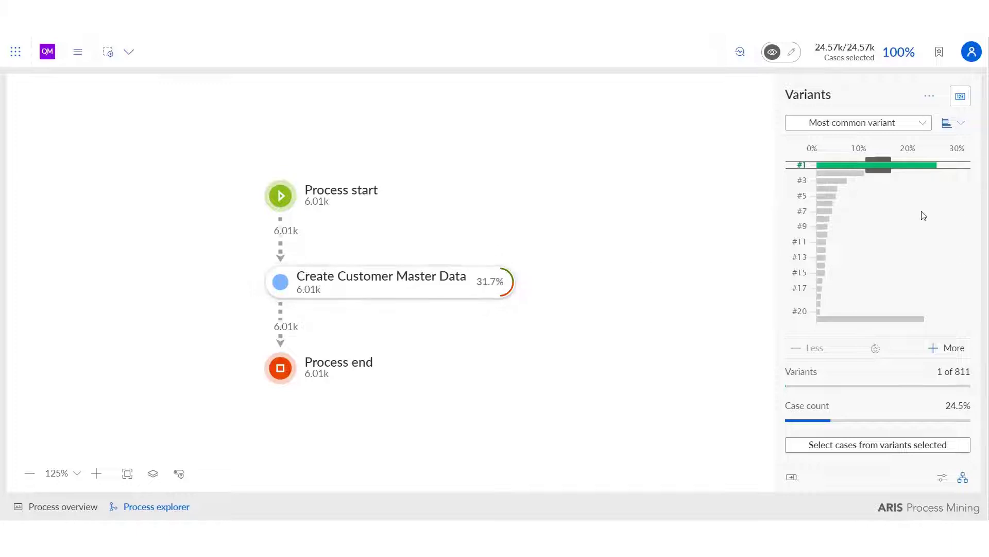
left_click(852, 175)
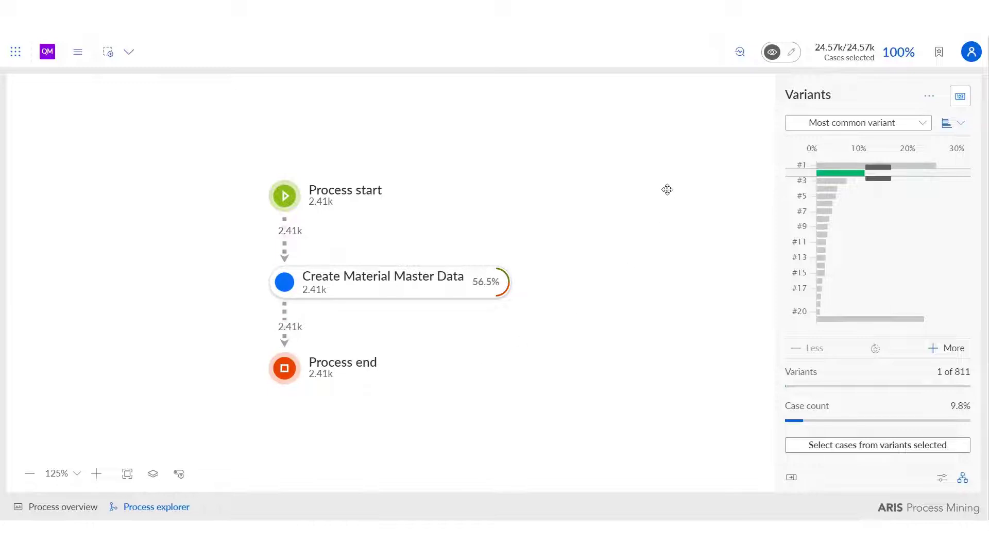
left_click(836, 181)
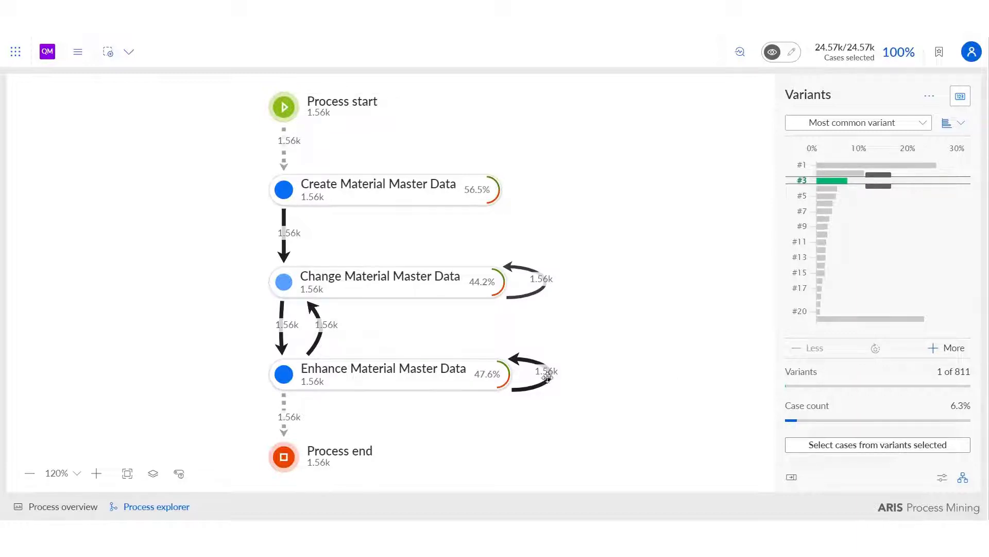
left_click(930, 97)
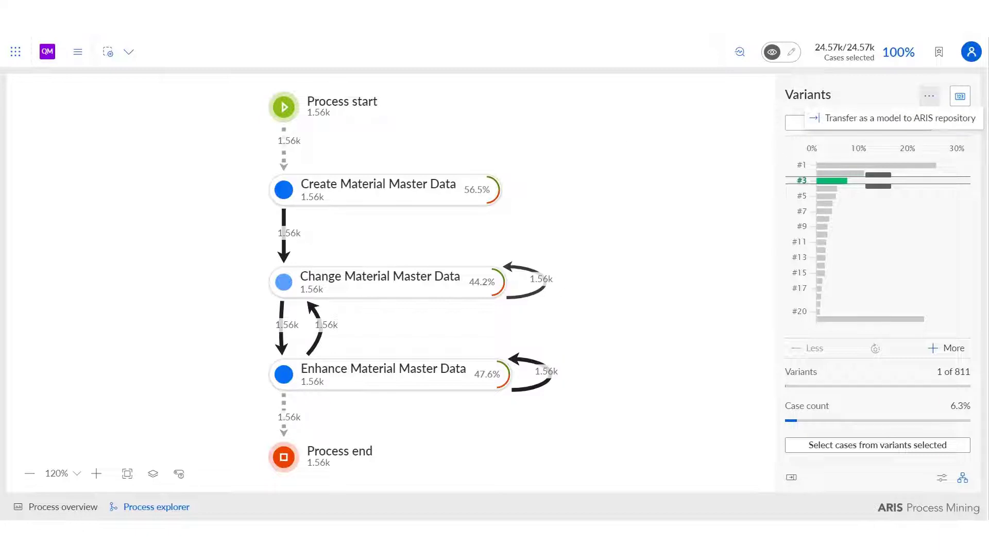
- Return to the project's analyses and open 2. Process Conformance to review its conformance overview
left_click(46, 52)
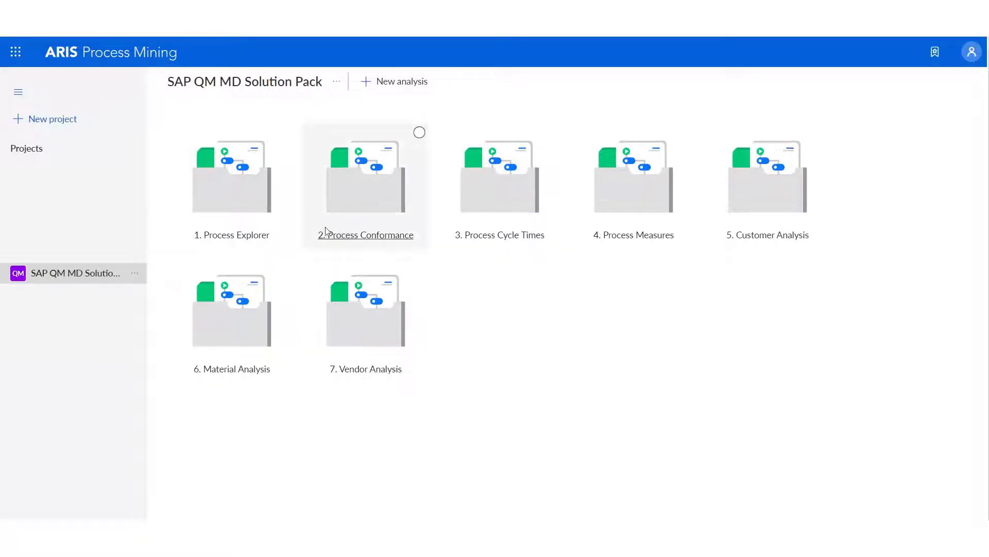
left_click(359, 204)
double_click(359, 204)
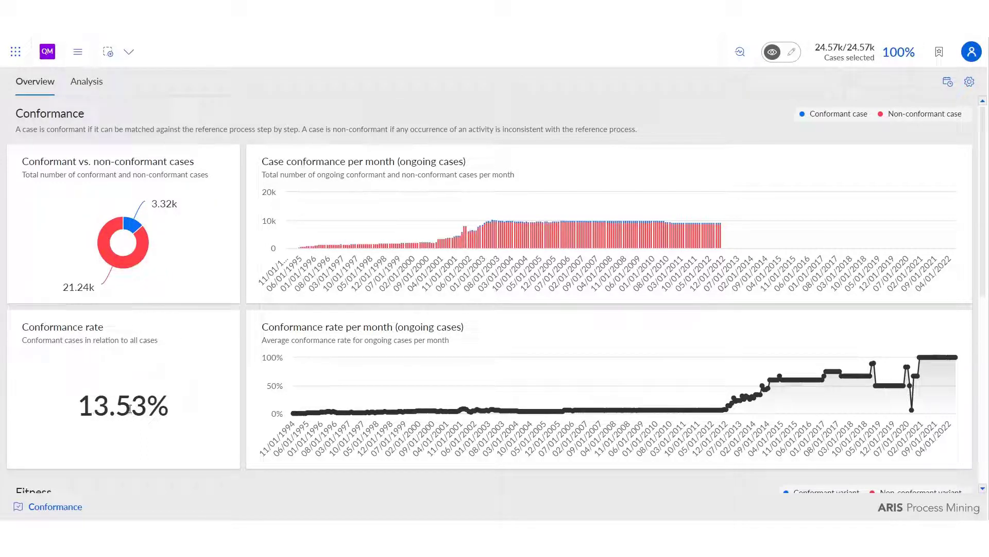
mouse_move(363, 370)
- Define the non-conformant cases of the donut chart as the symptom and perform a root cause analysis without additional selection
left_click(741, 52)
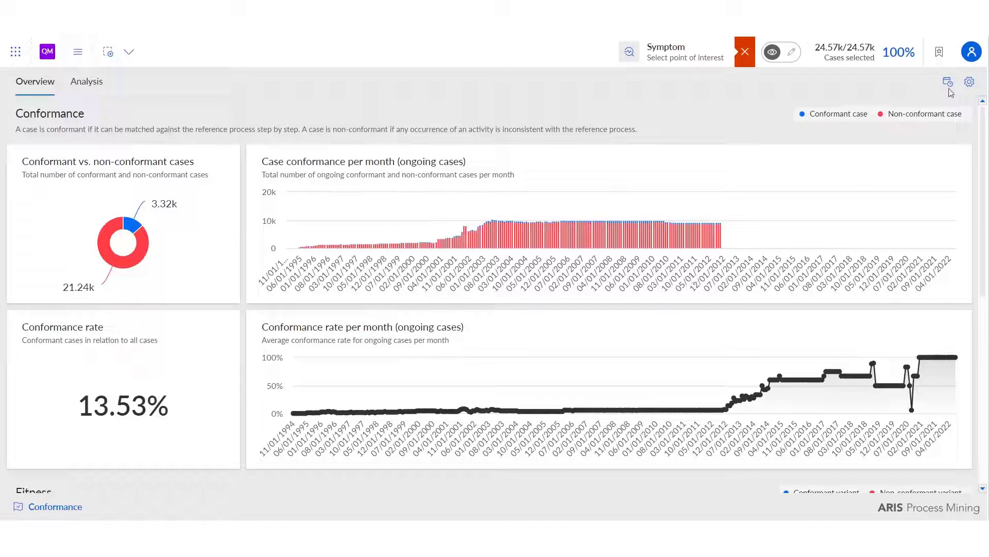
left_click(629, 53)
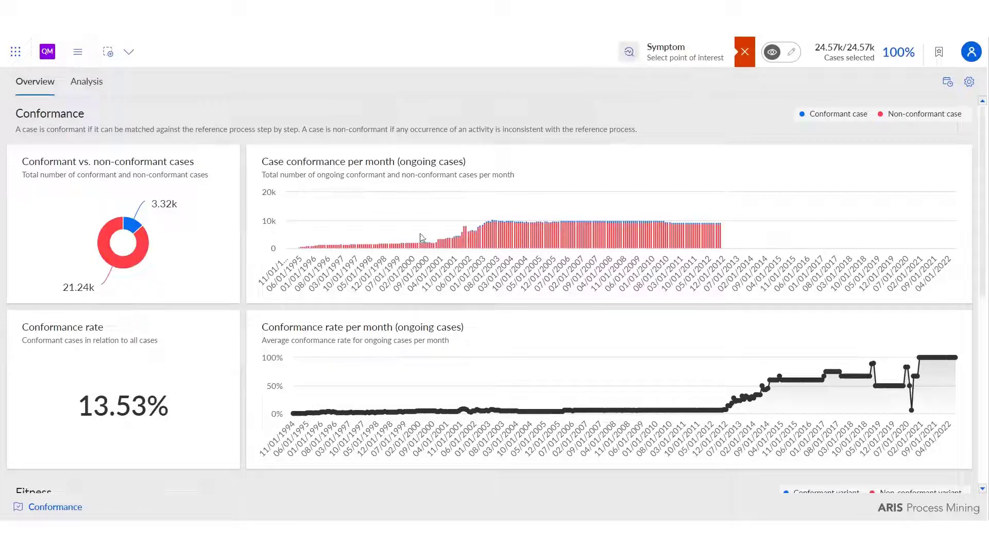
left_click(124, 270)
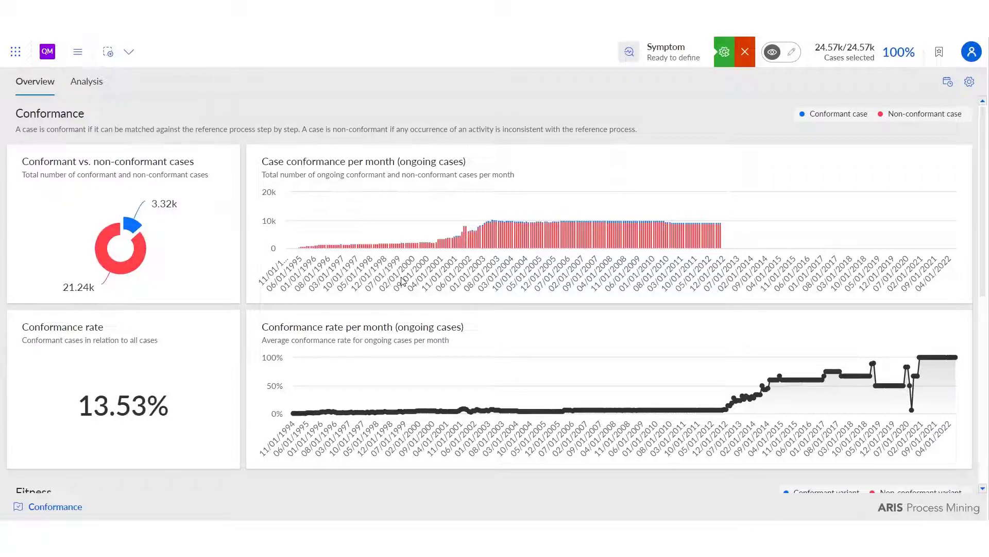
left_click(725, 56)
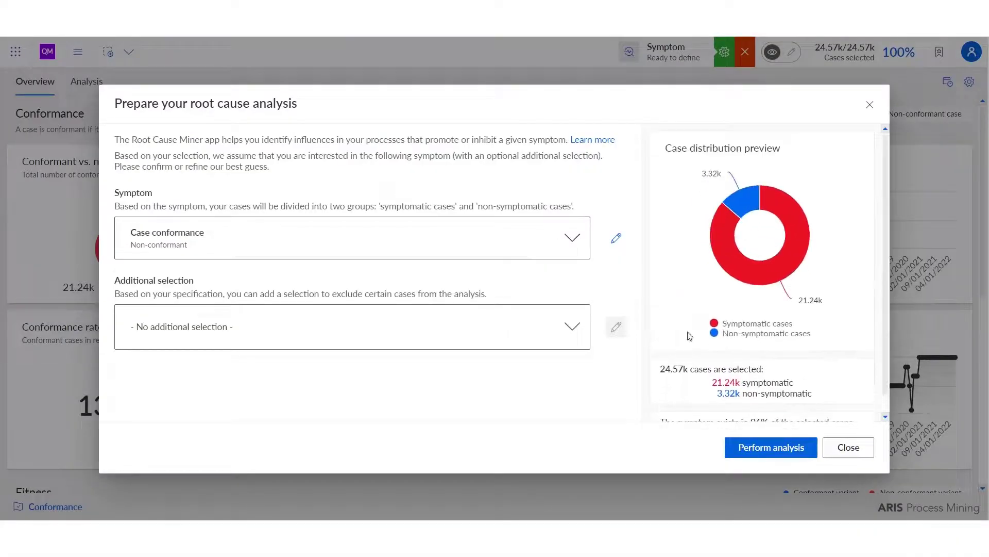
left_click(771, 447)
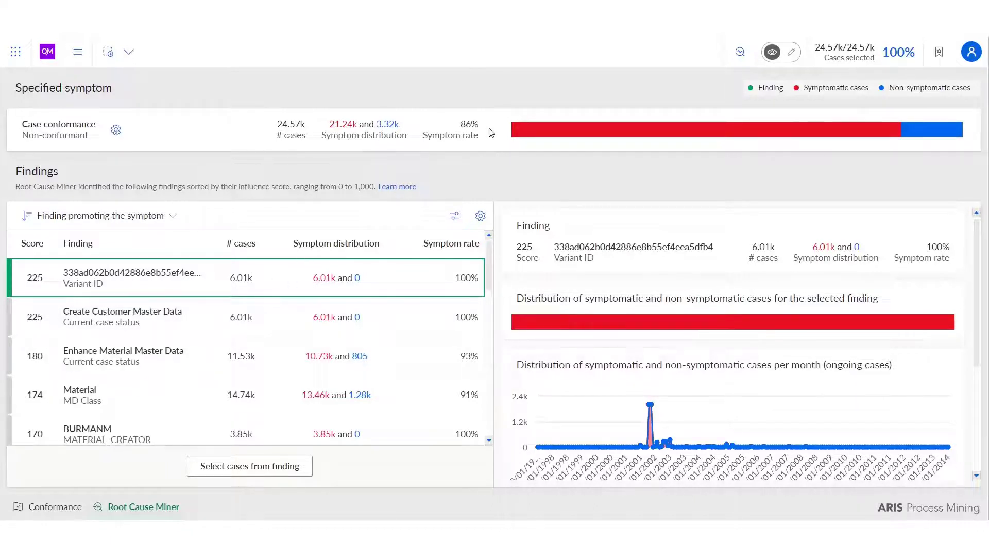
- Review the symptom rate and select the cases from the finding Create Customer Master Data (current case status)
left_click_drag(463, 124, 482, 129)
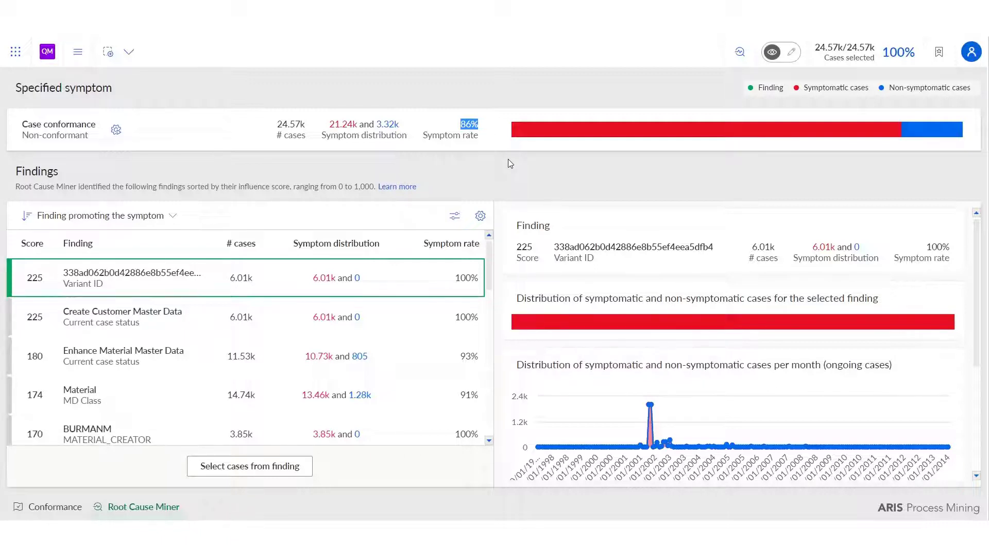
left_click(132, 313)
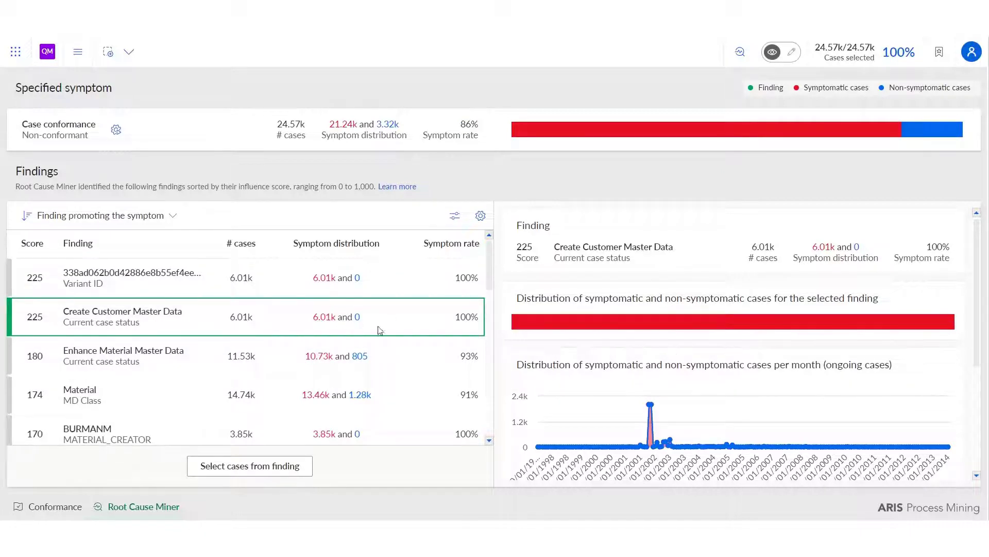
left_click(283, 466)
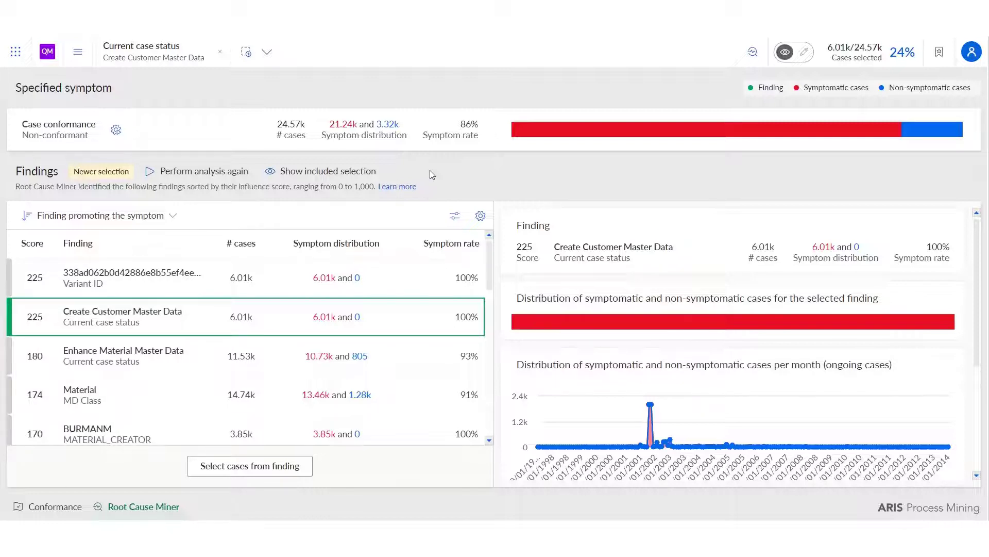
- Open the 3. Process Cycle Times analysis and examine the frequency and throughput details of the Create Customer Master Data activity
left_click(46, 54)
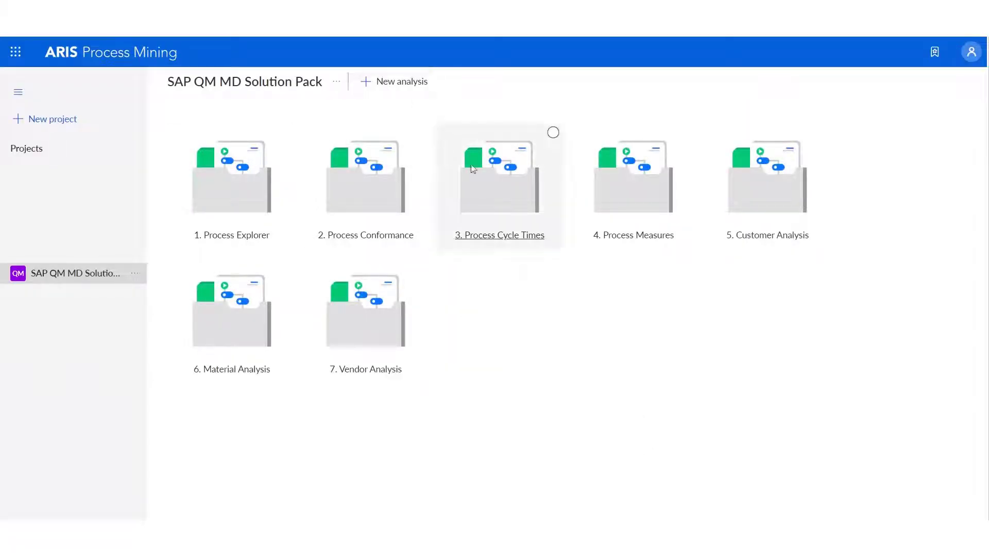
left_click(494, 208)
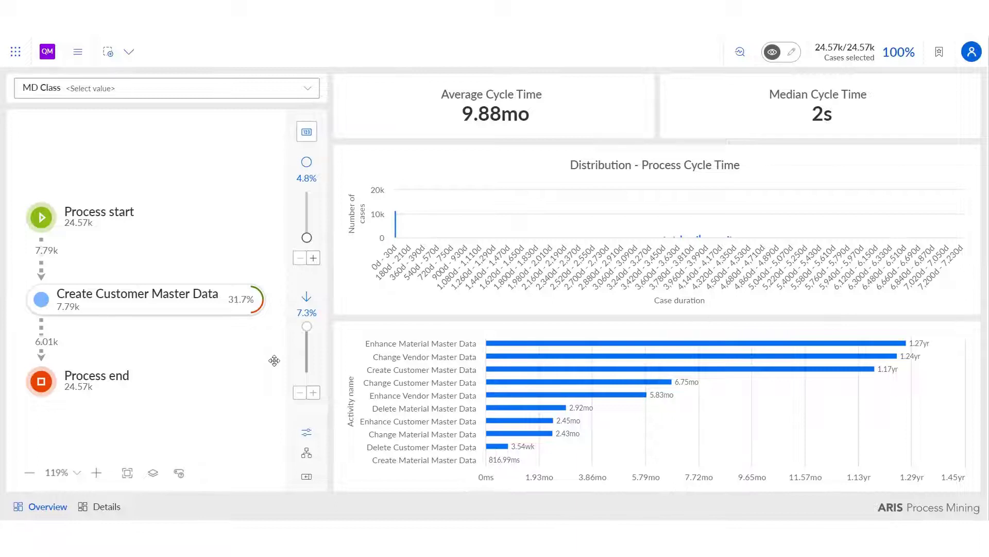
left_click(179, 306)
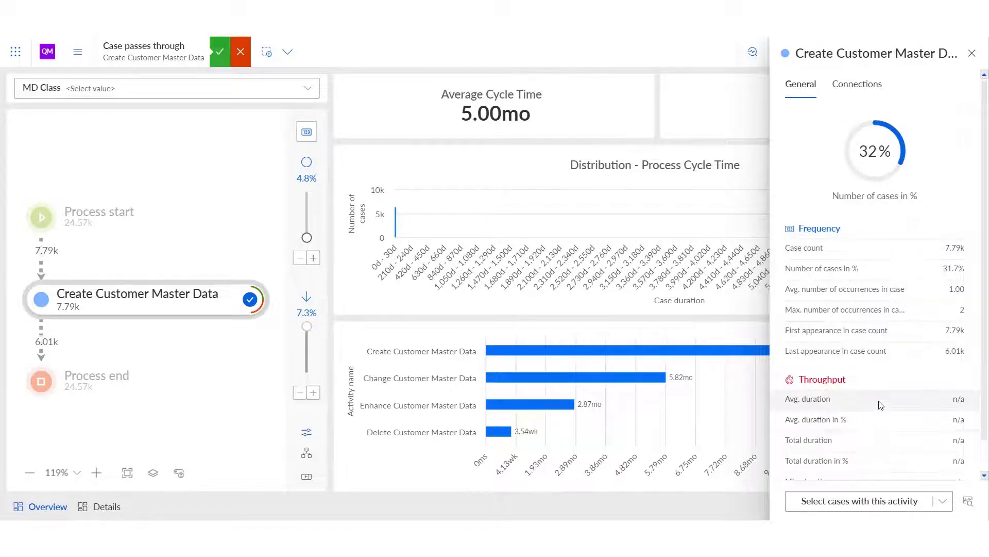
scroll(877, 416, "down", 1)
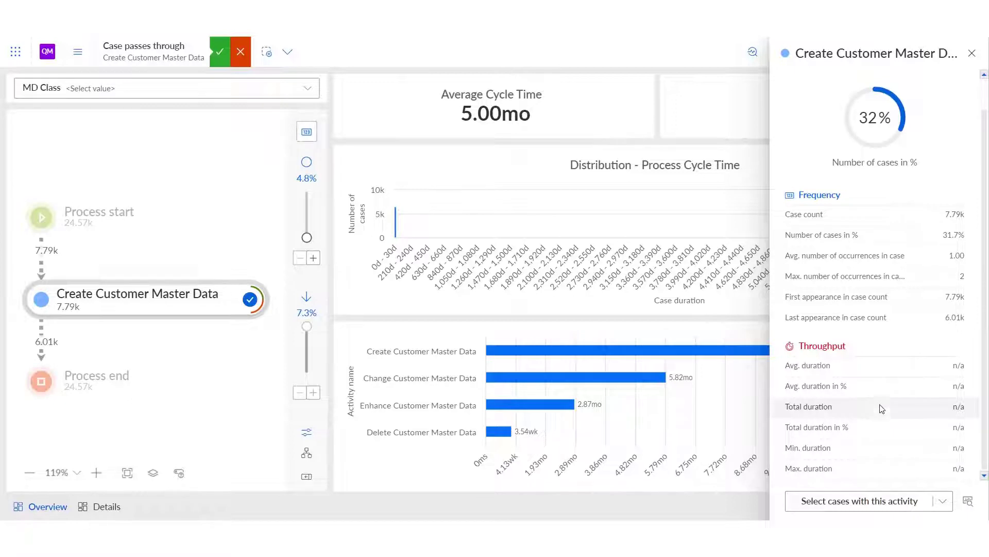
- Filter the cycle time overview by the MD Class value Material
left_click(307, 90)
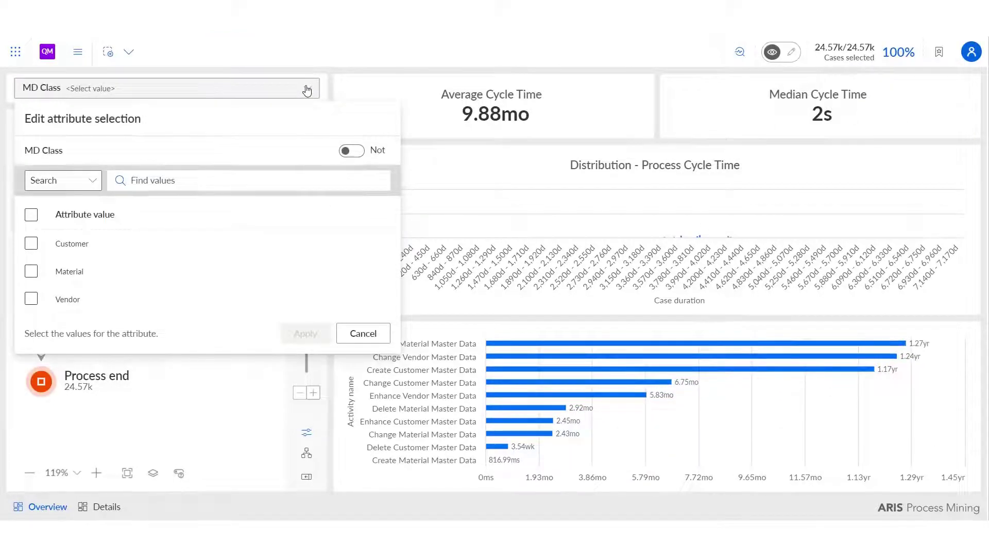
left_click(31, 271)
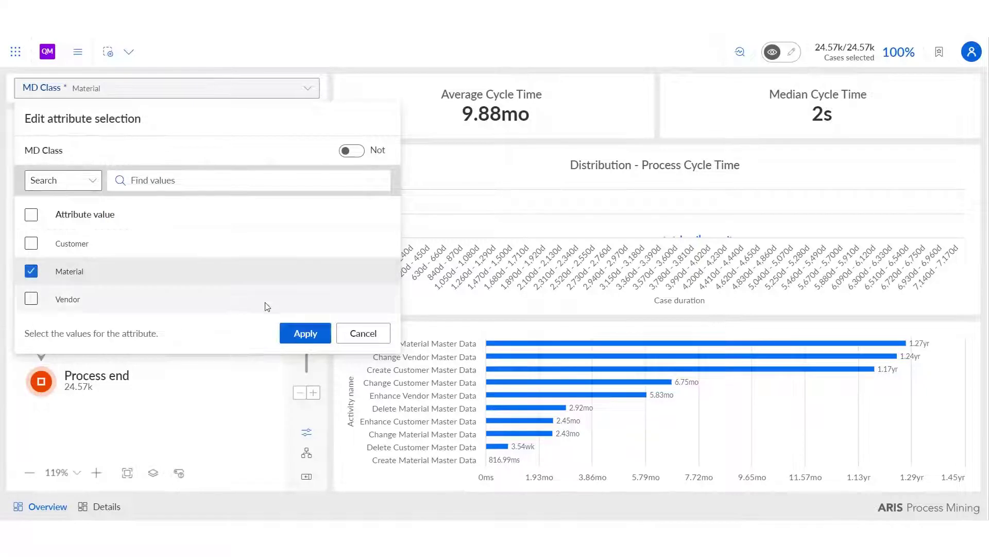
left_click(307, 334)
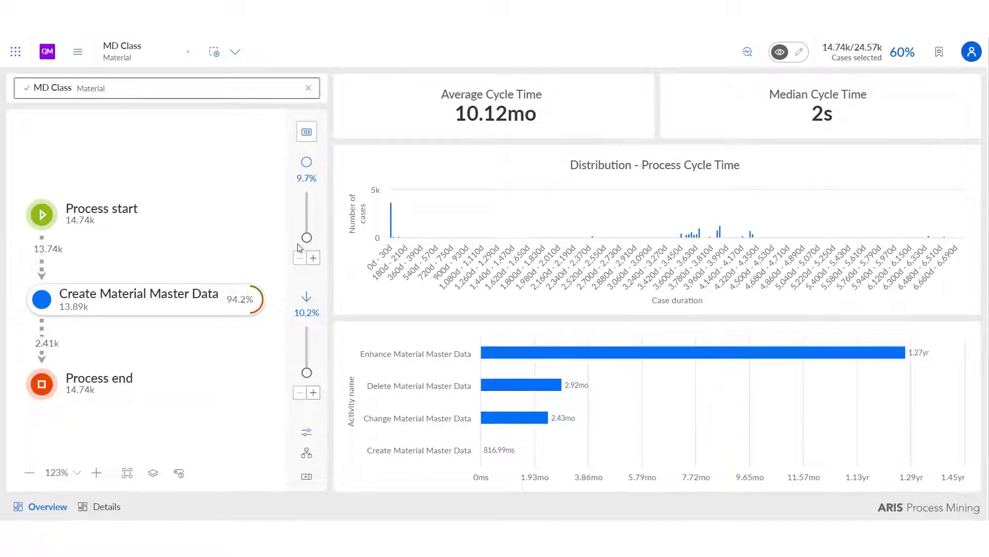
- Show 100% of the activities in the process graph and set its displayed measure to throughput time
left_click_drag(307, 237, 307, 192)
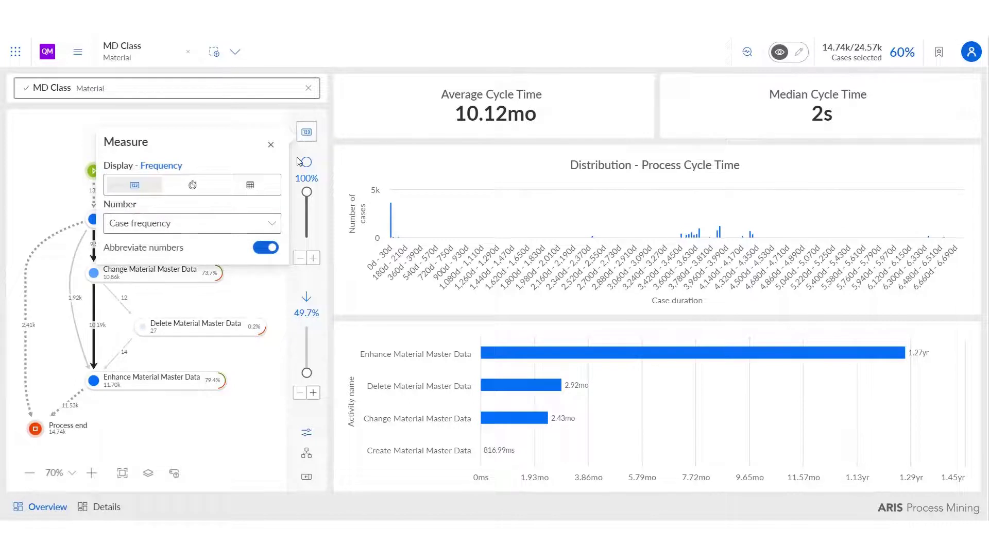
left_click(192, 186)
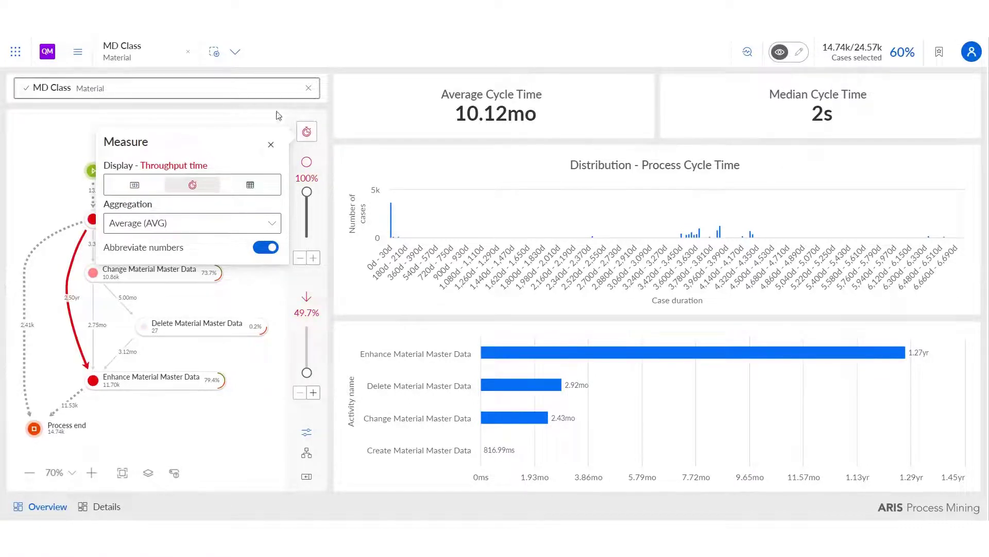
left_click(271, 144)
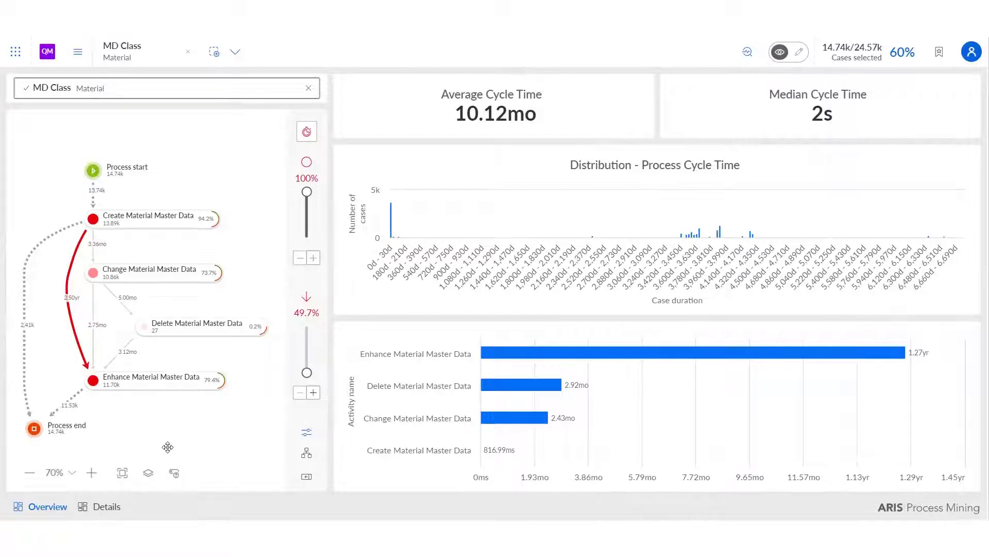
- Examine the connection duration from Create Material Master Data to Enhance Material Master Data on the Details page
left_click(84, 506)
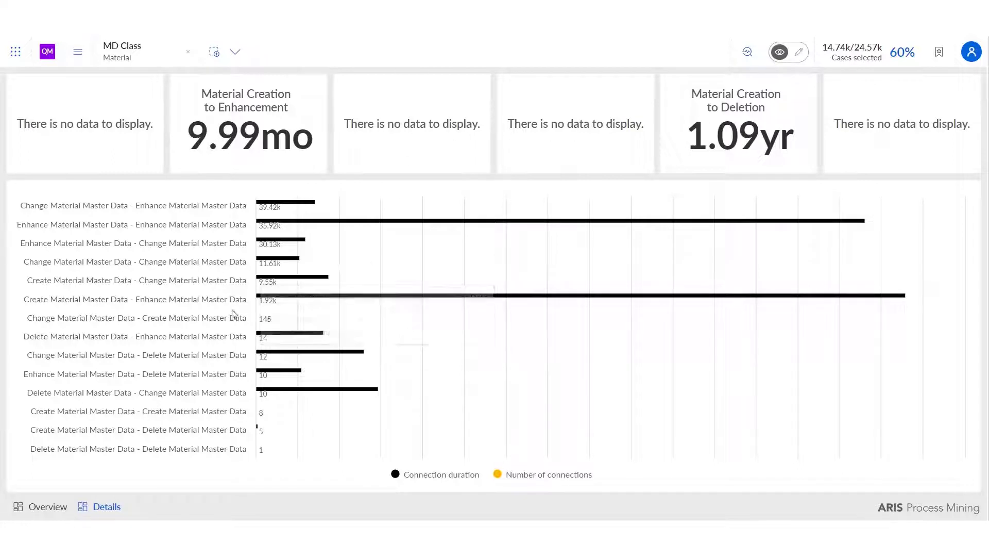
mouse_move(316, 297)
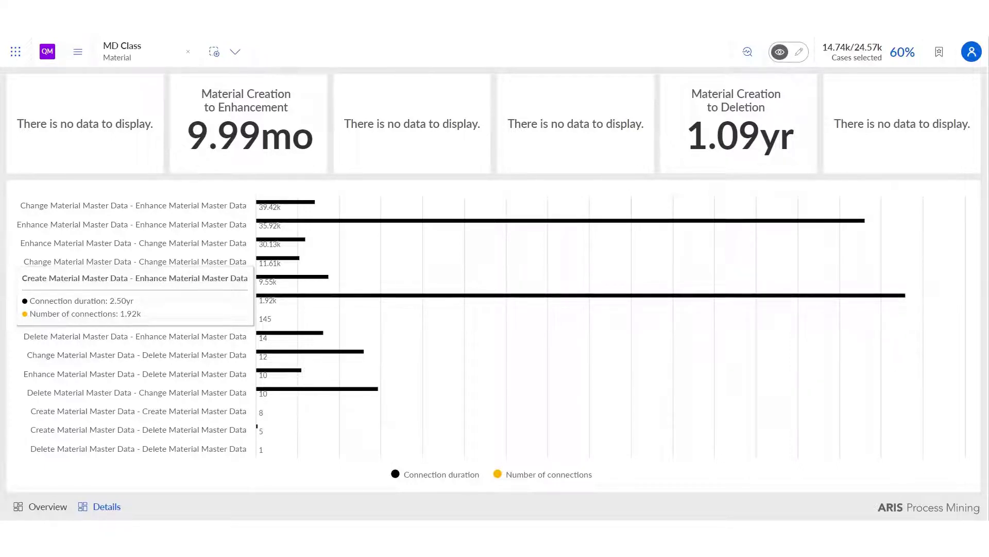
- Open the 4. Process Measures analysis and filter it by the MD Class value Material
left_click(47, 53)
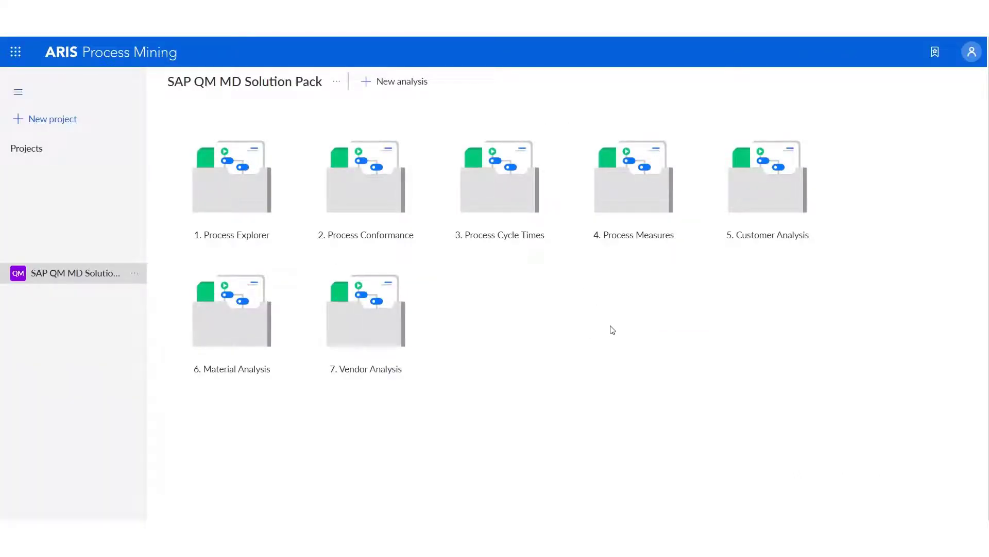
double_click(658, 185)
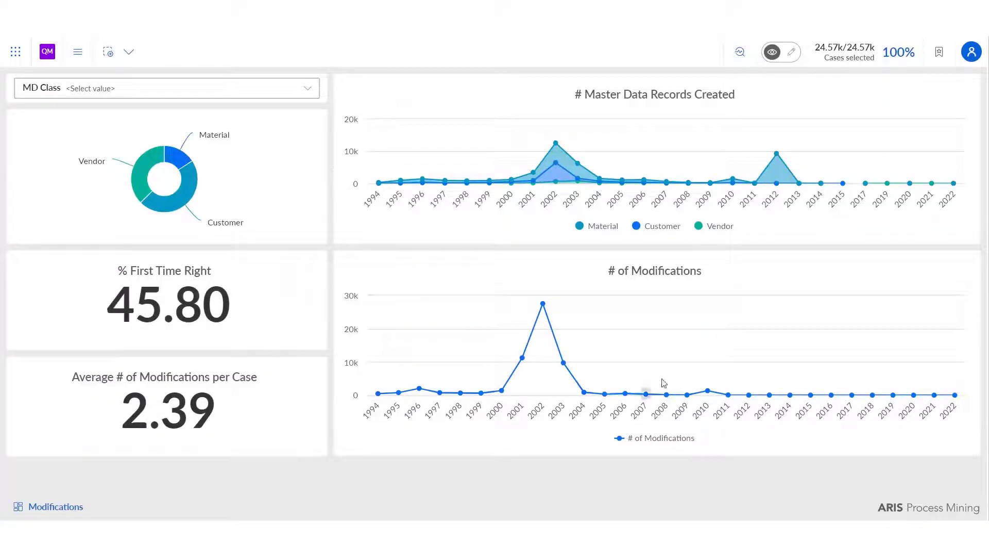
left_click(243, 91)
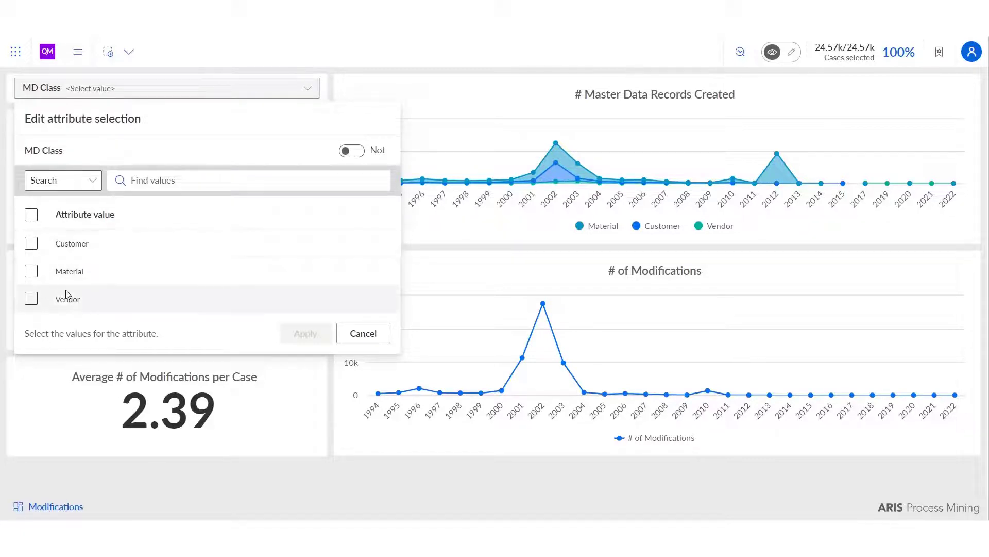
left_click(31, 272)
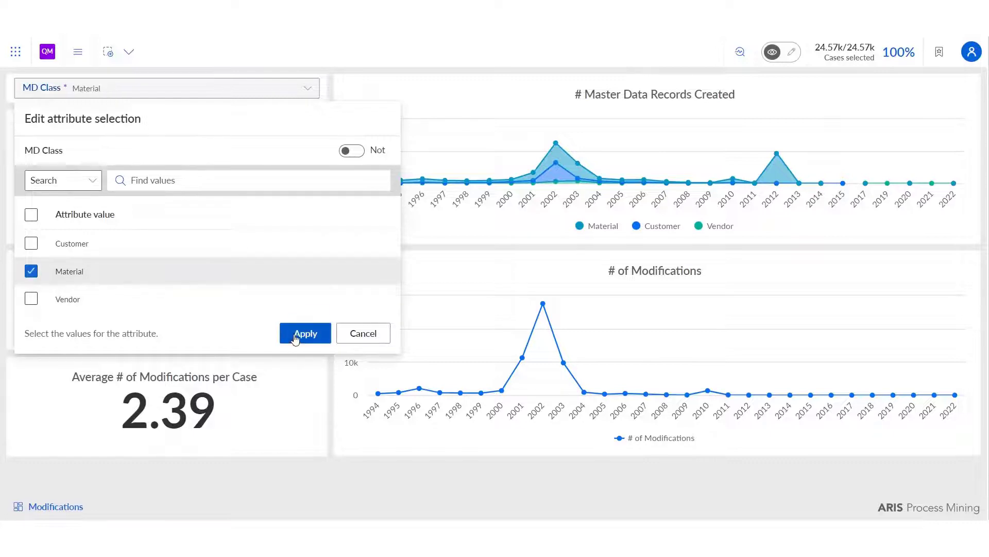
left_click(299, 336)
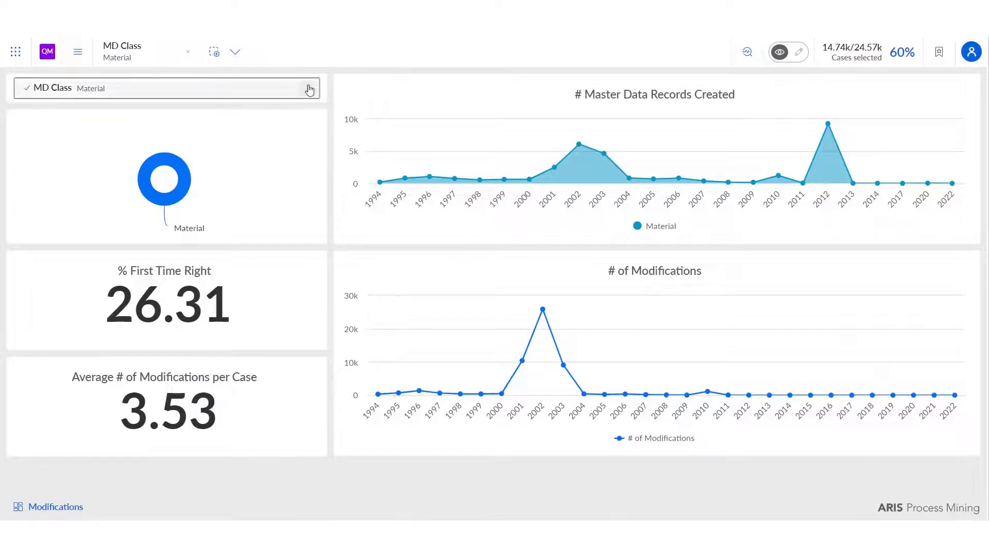
- Change the MD Class filter of the process measures from Material to Customer
left_click(242, 93)
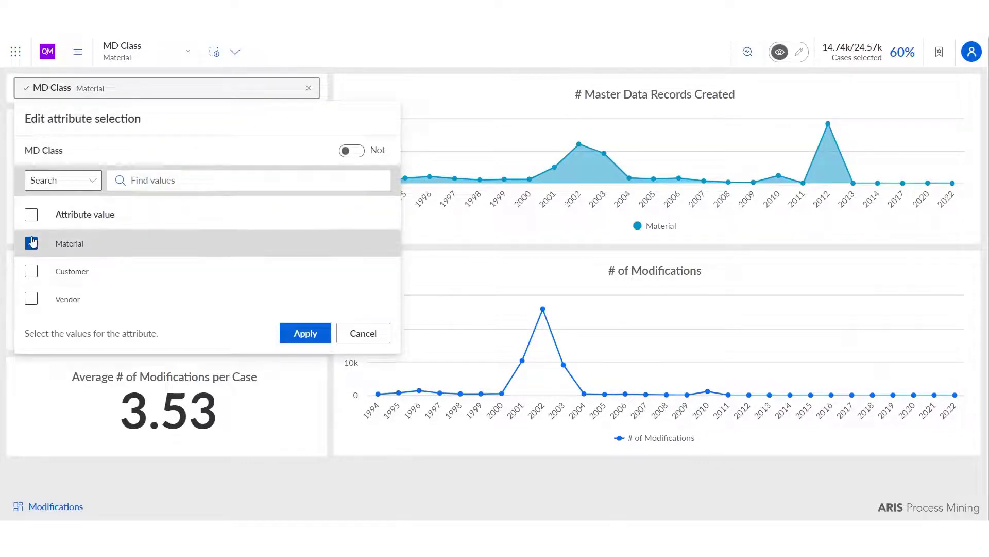
left_click(31, 243)
left_click(31, 271)
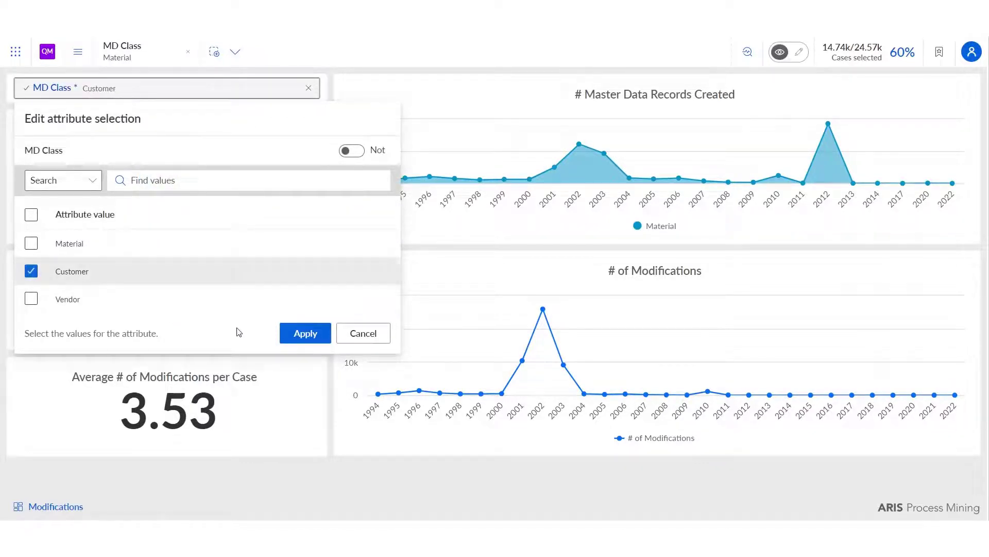
left_click(307, 334)
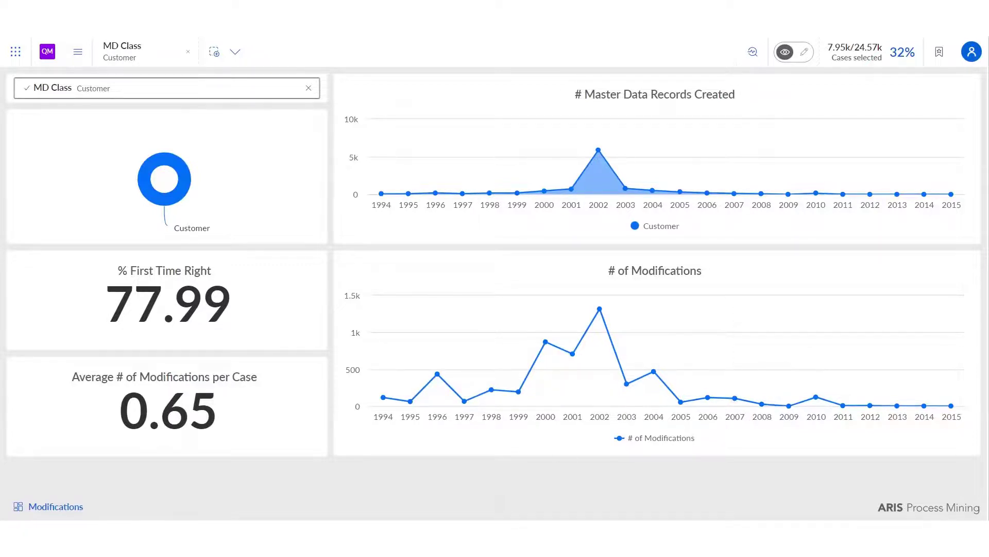
- Return to the SAP QM MD Solution Pack project and open the 5. Customer Analysis
left_click(17, 48)
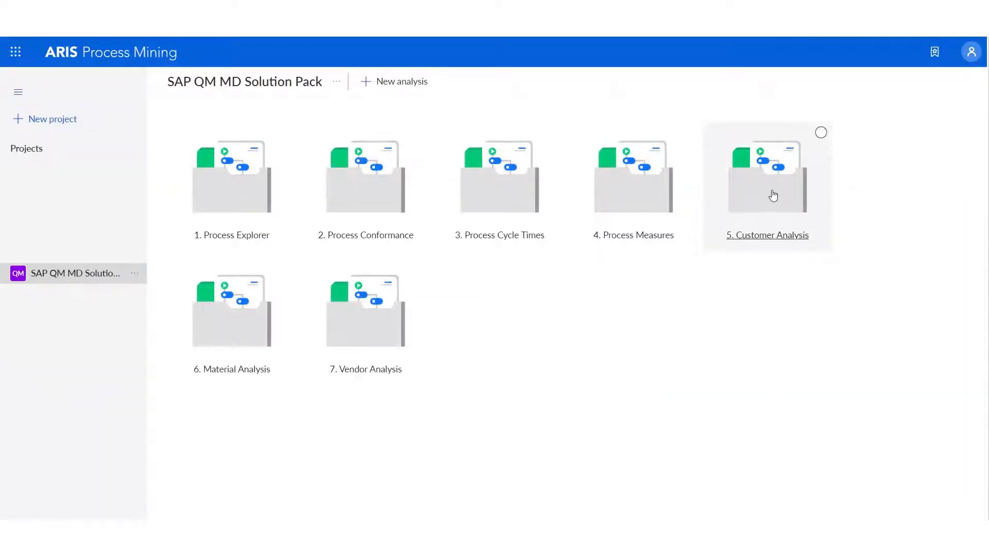
left_click(773, 195)
double_click(774, 195)
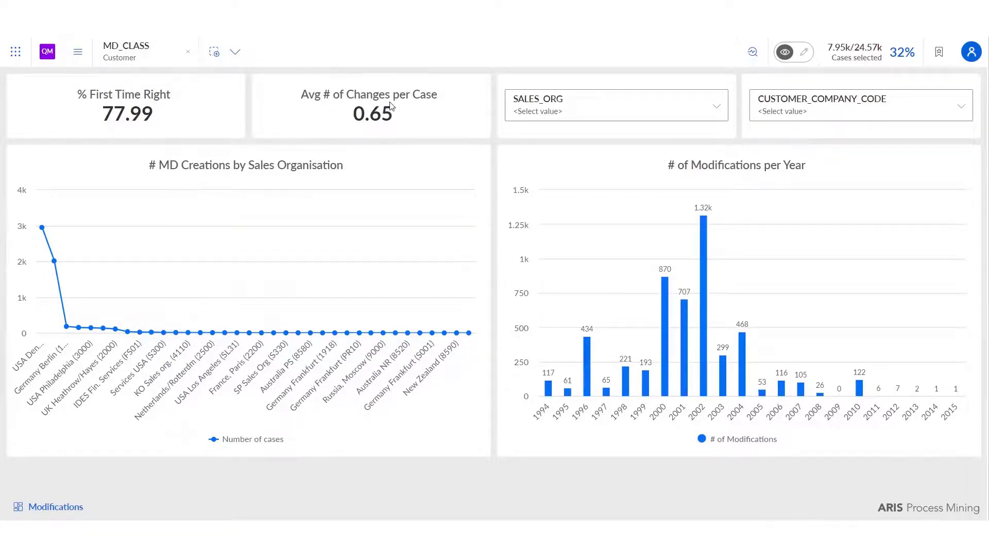
- Filter the customer analysis by the SALES_ORG value Canada, Toronto (4000)
left_click(577, 113)
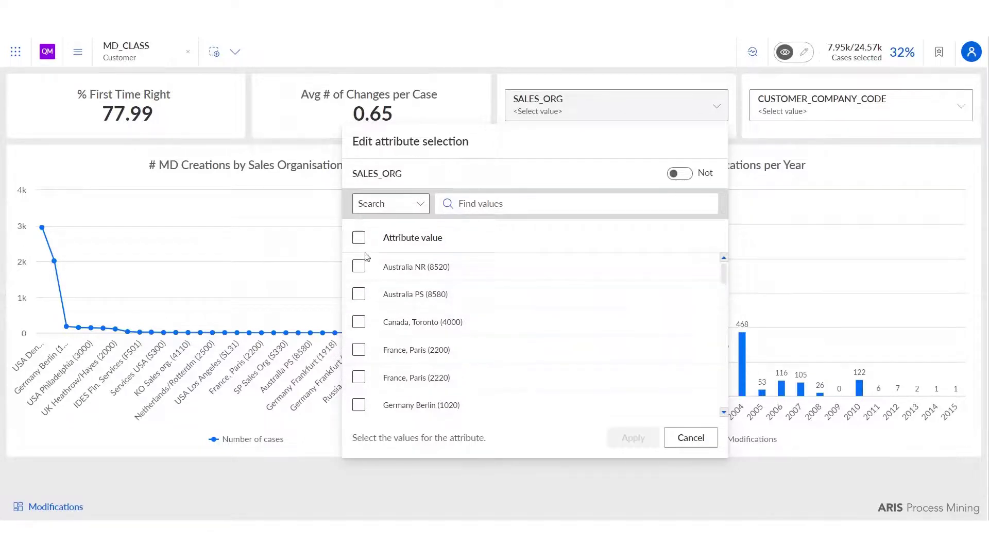
left_click(359, 295)
left_click(358, 322)
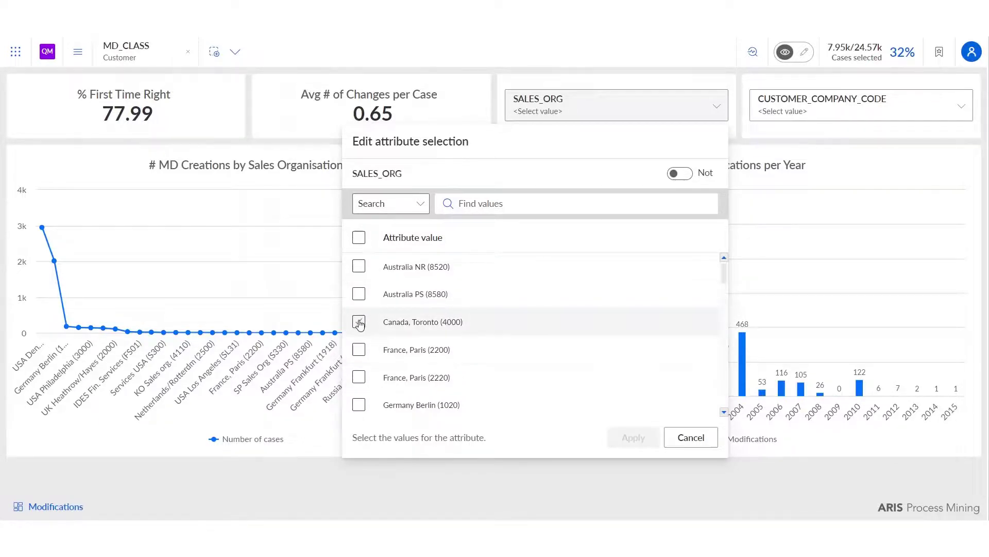
left_click(634, 437)
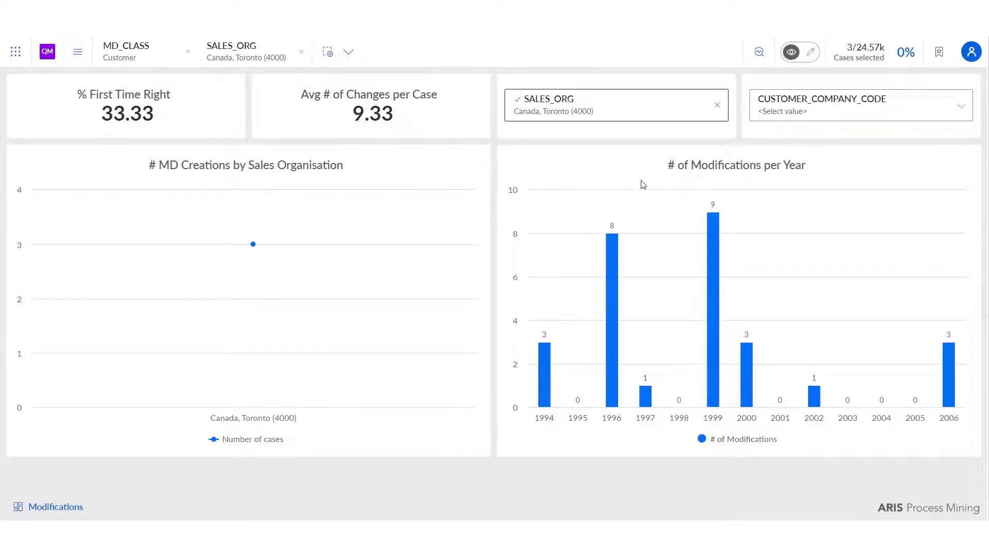
- View the CUSTOMER_COMPANY_CODE values and switch the SALES_ORG filter to Germany Berlin (1020) only
left_click(871, 107)
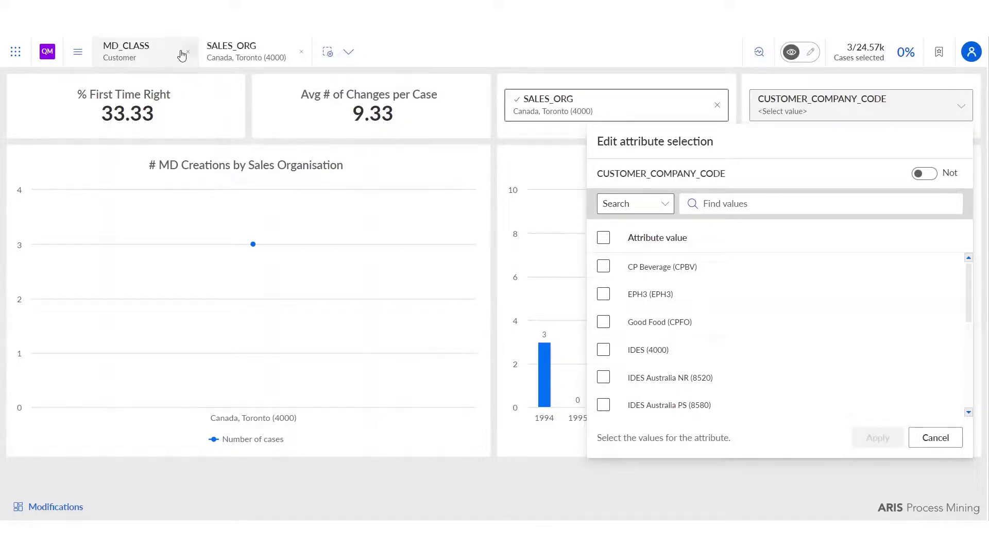
left_click(657, 112)
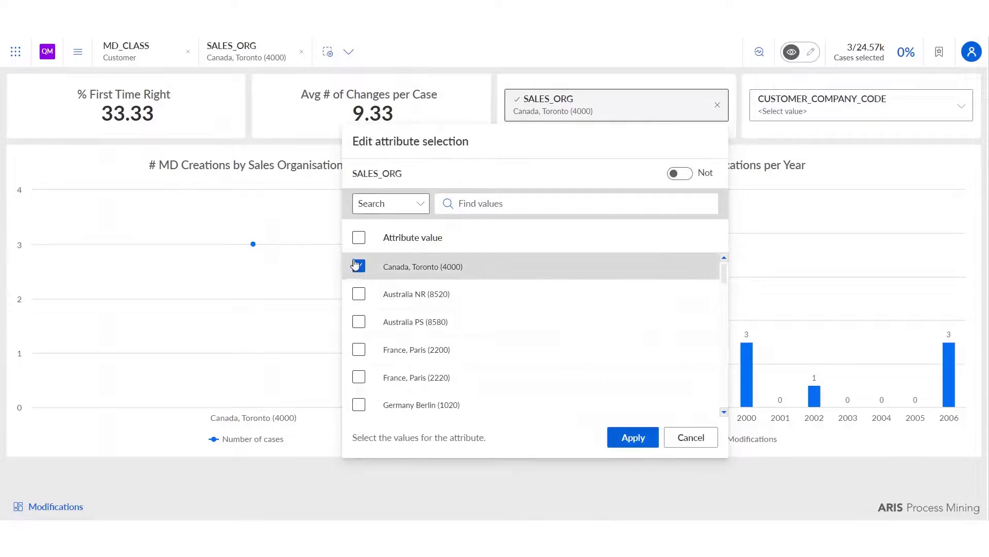
left_click(381, 269)
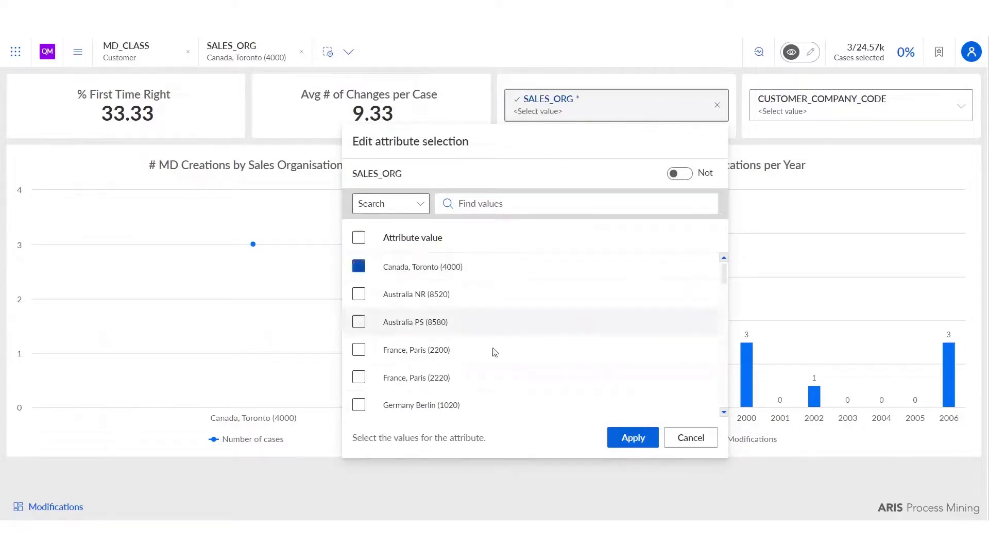
left_click(362, 406)
left_click(633, 437)
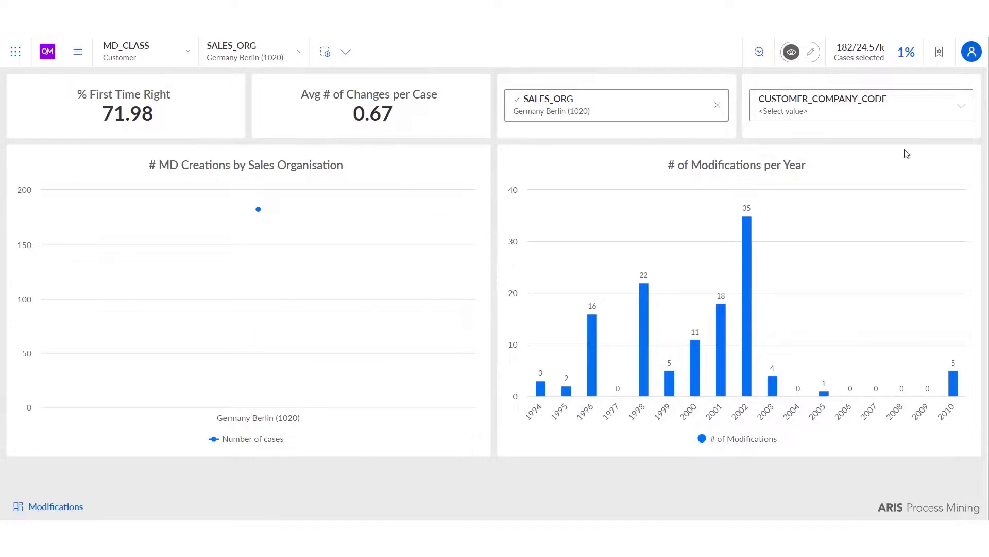
- Check the CUSTOMER_COMPANY_CODE values, remove the MD_CLASS and SALES_ORG selections, and restore the default selection
left_click(838, 111)
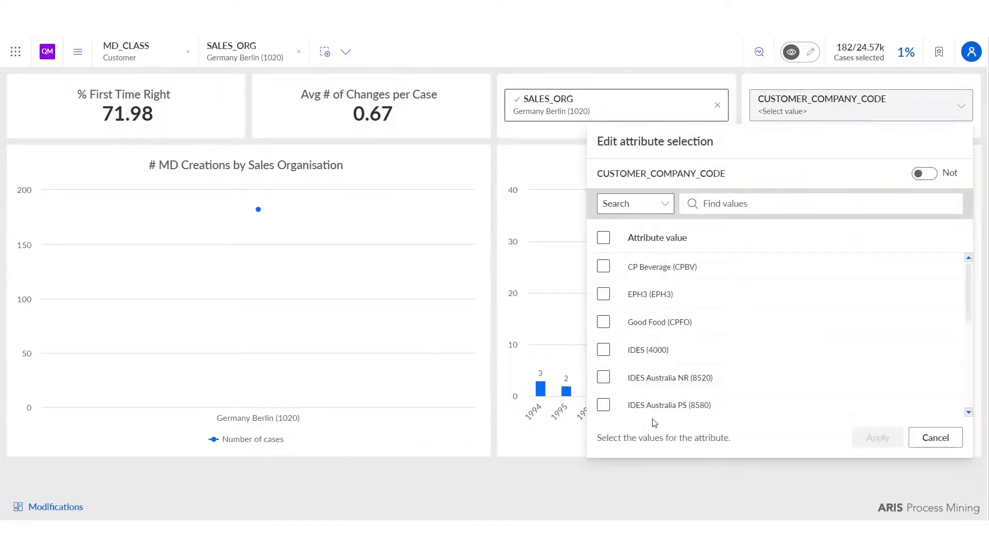
left_click(122, 94)
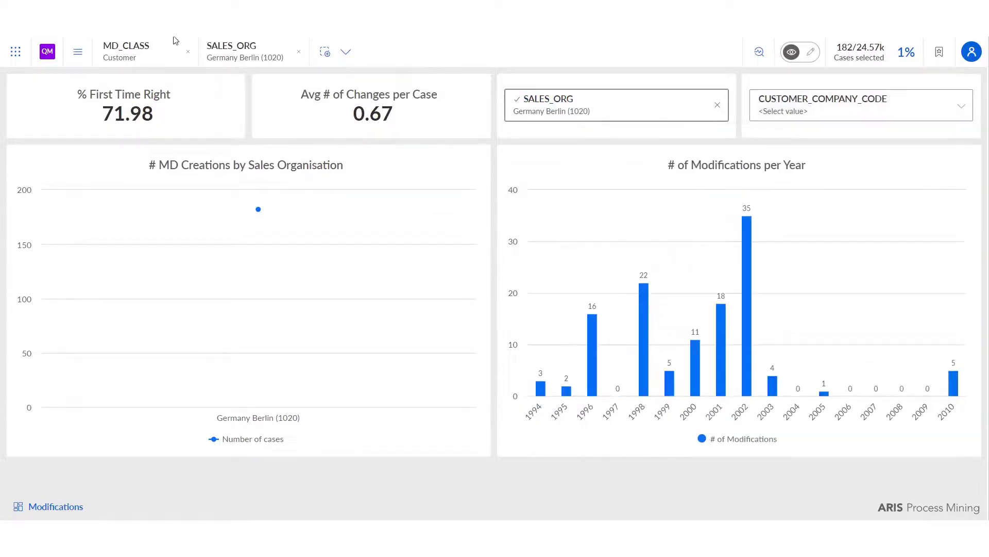
left_click(188, 52)
left_click(191, 54)
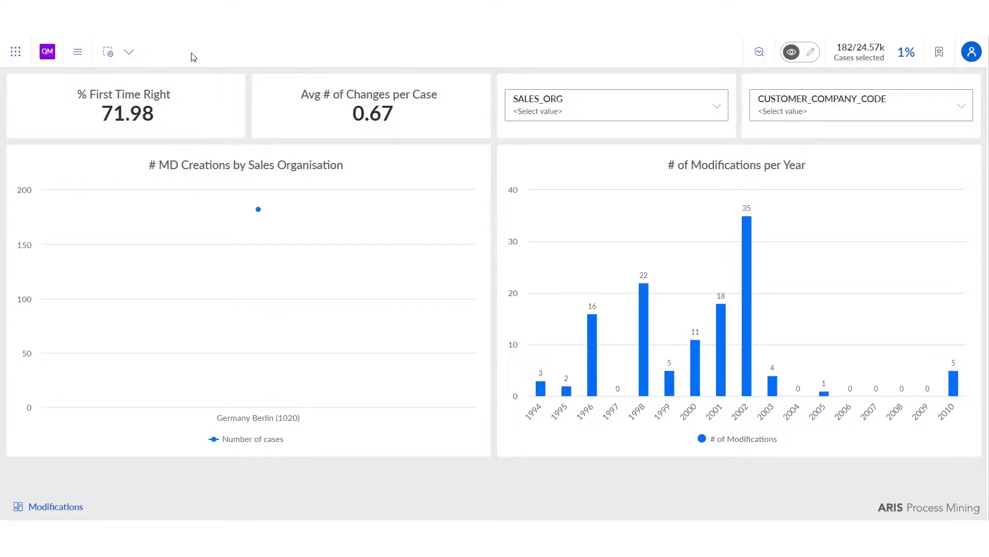
left_click(129, 52)
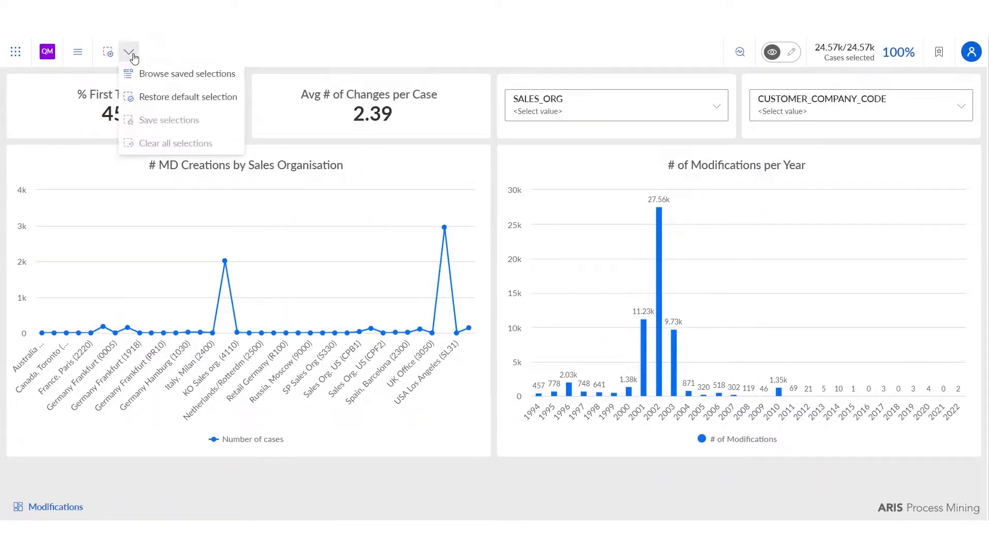
left_click(161, 98)
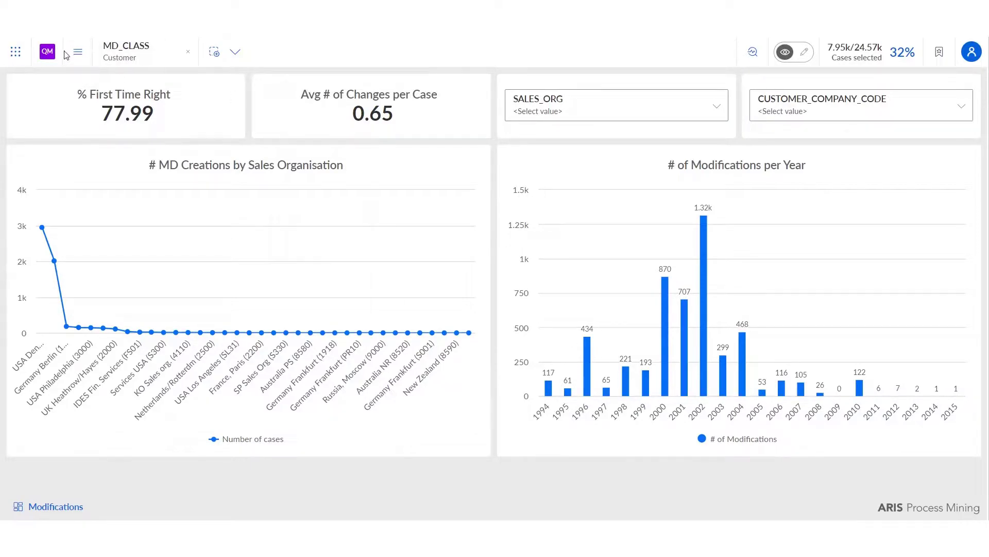
- Open the 6. Material Analysis, examine its creations by material type and modifications per year, and return to the project overview
left_click(48, 51)
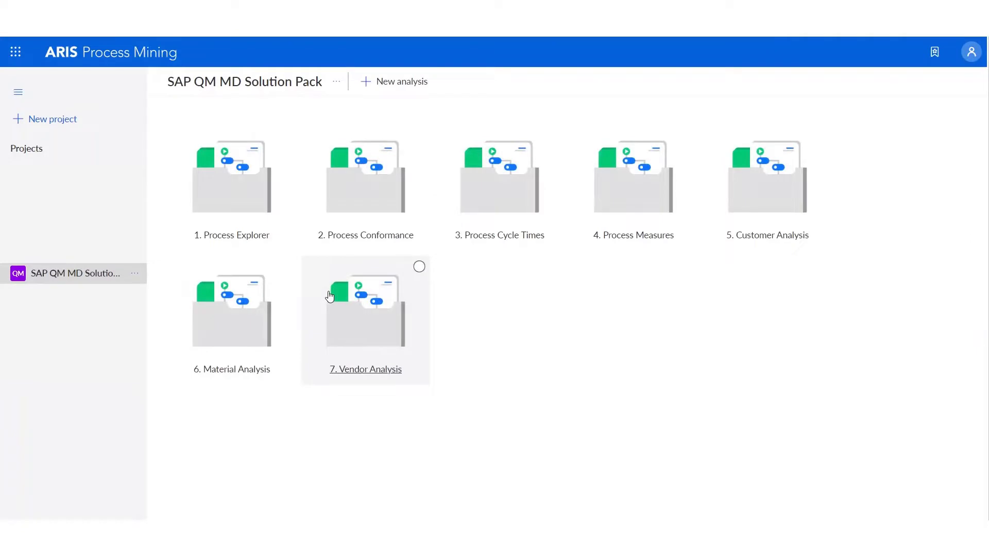
left_click(242, 336)
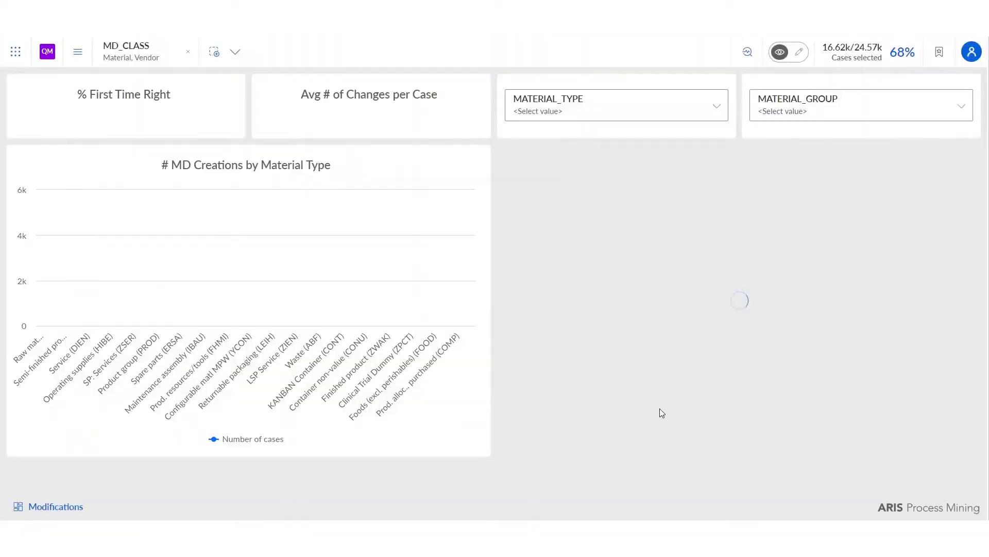
mouse_move(572, 369)
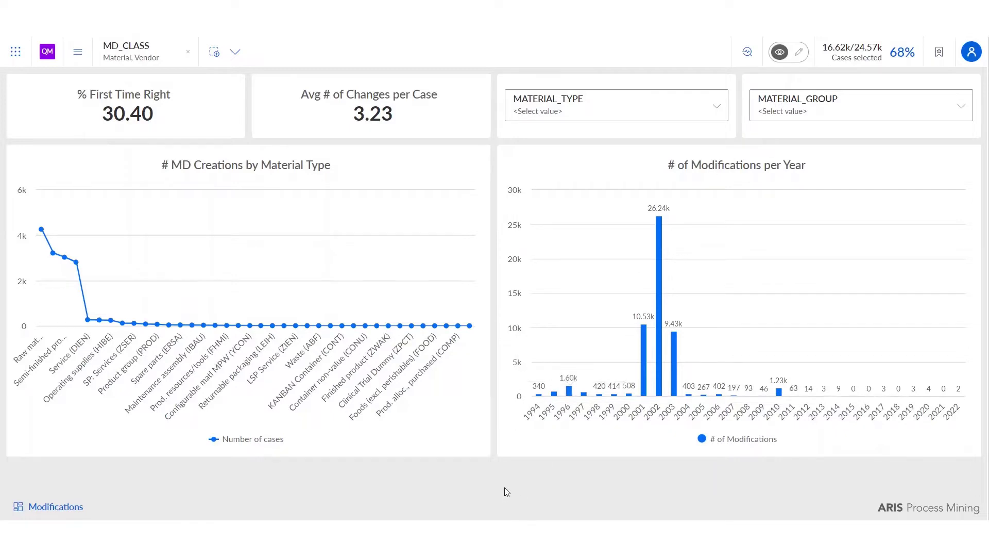
left_click(48, 54)
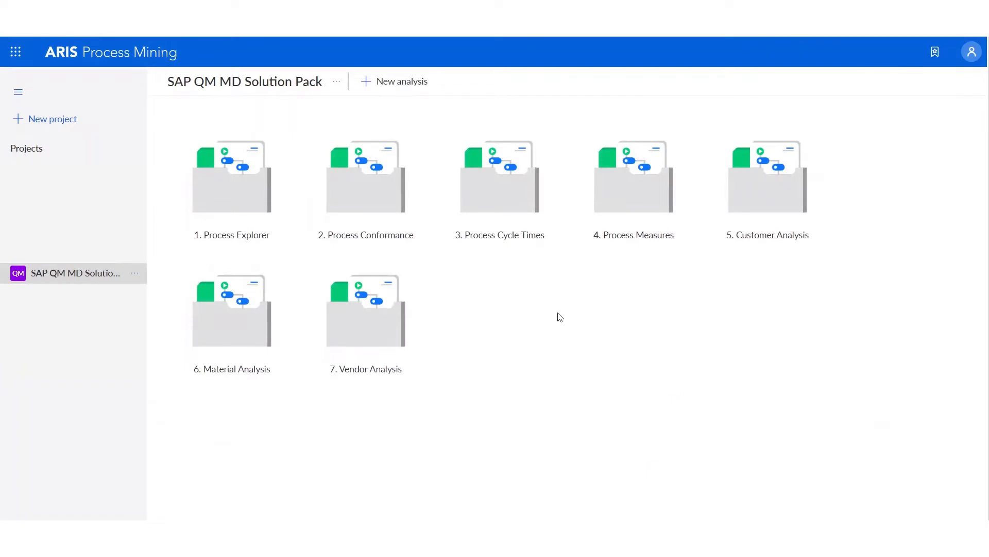